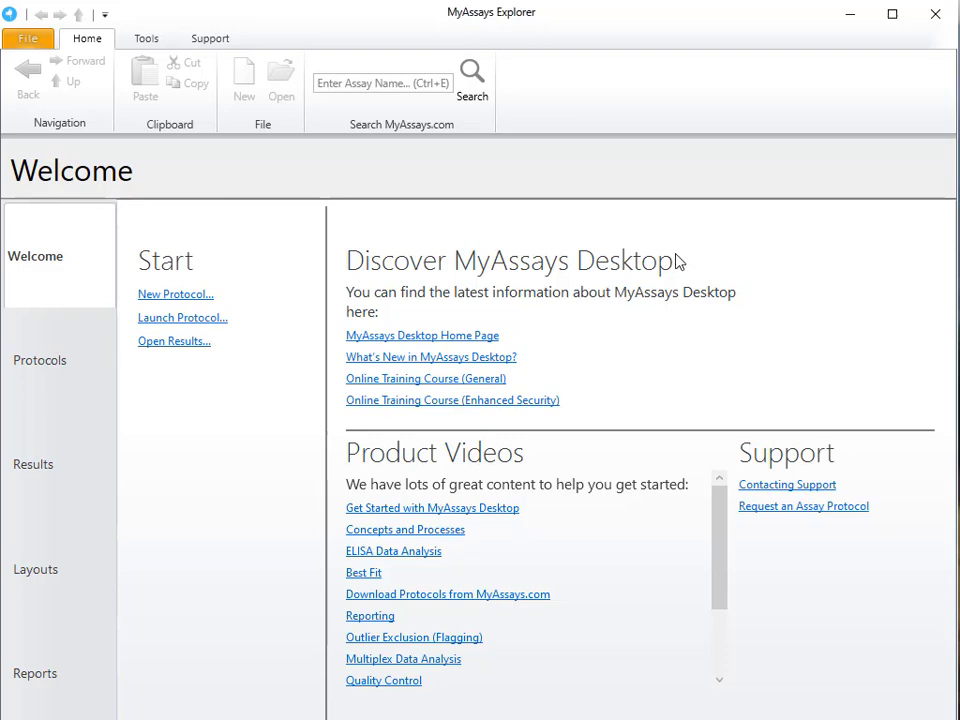
Open the protocol Parallel Line Analysis - Relative Potency with Constrained 4PL Fit from the protocols list.
left_click(81, 362)
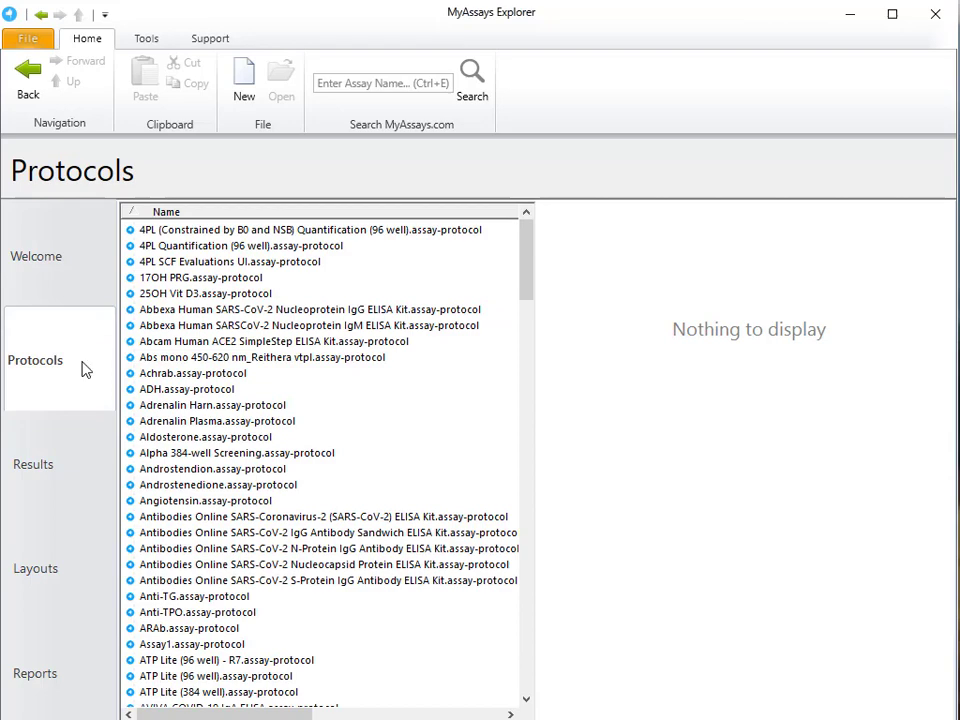
scroll(311, 364, "down", 20)
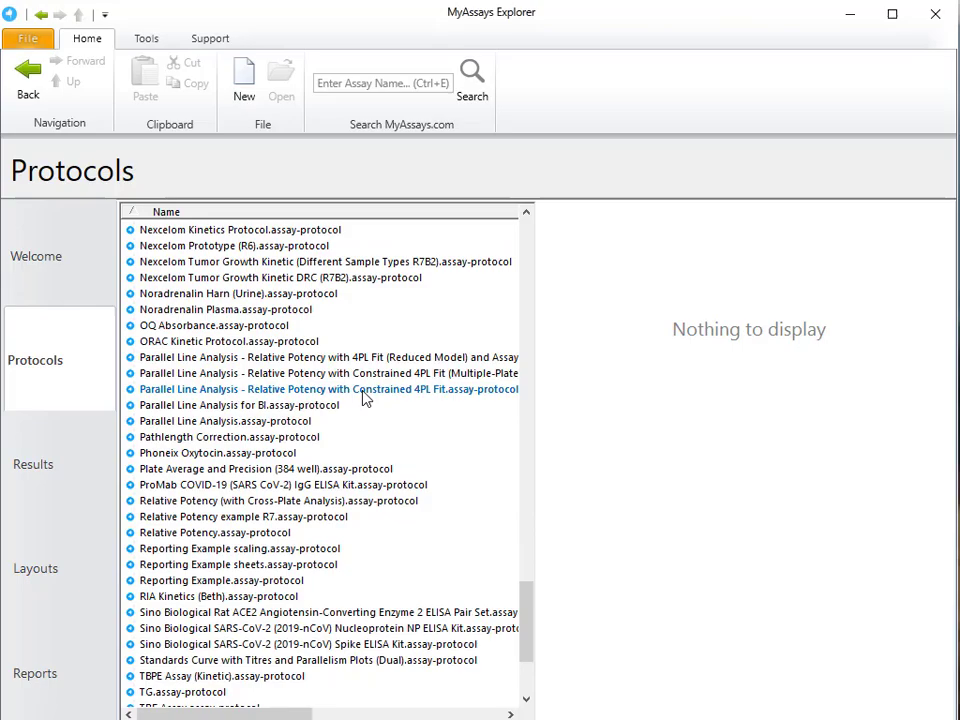
double_click(363, 390)
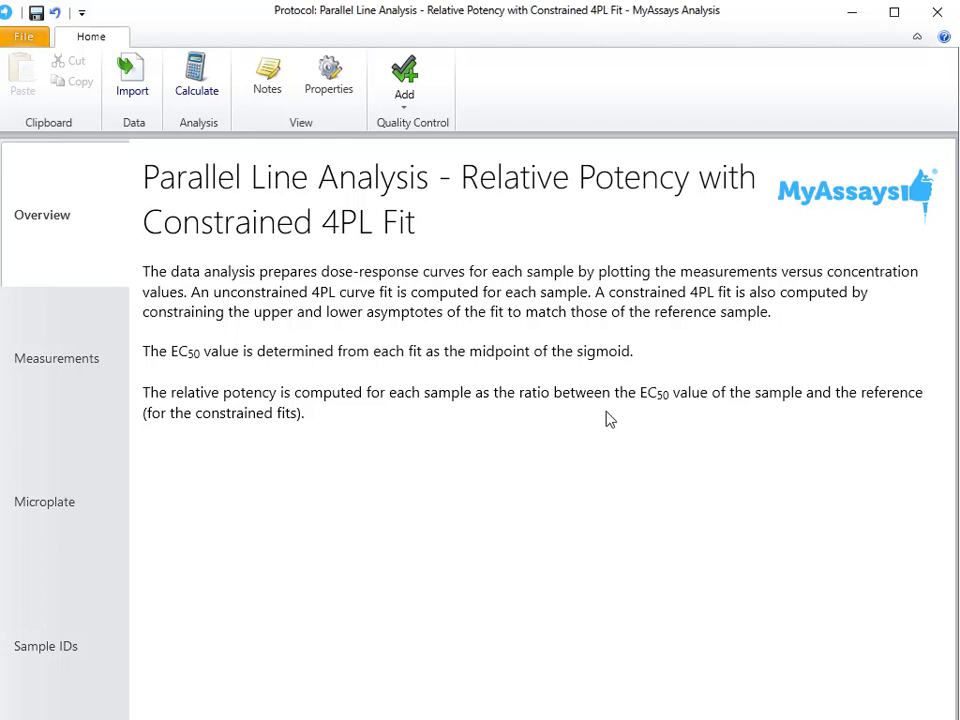
Examine the protocol's measurements on the plate as a heatmap and in 3D, then return to the 2D plate view.
left_click(77, 360)
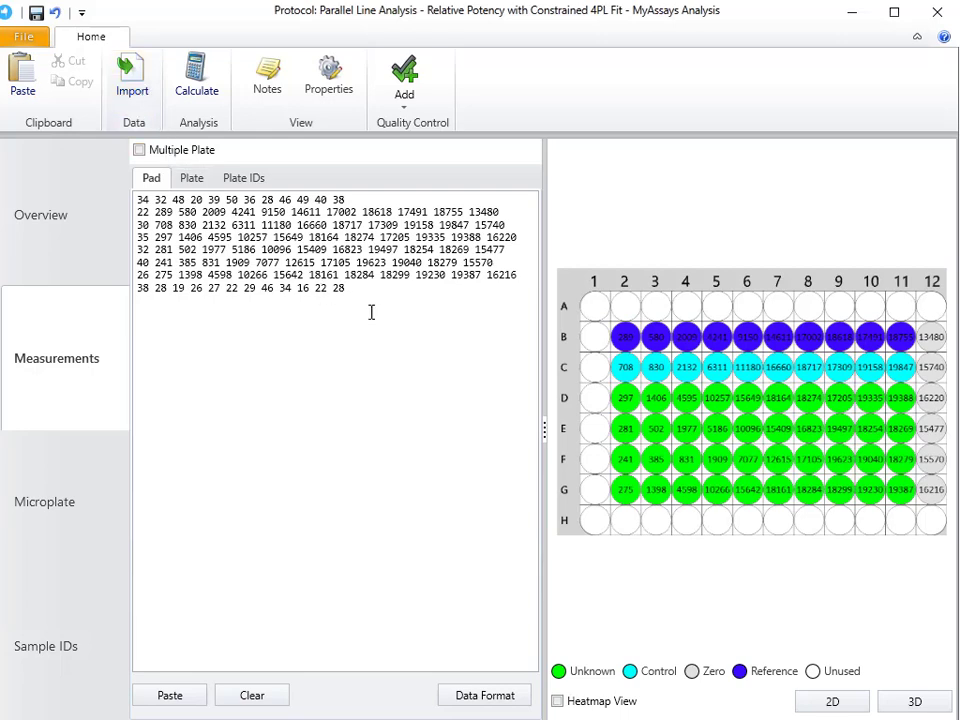
left_click(625, 706)
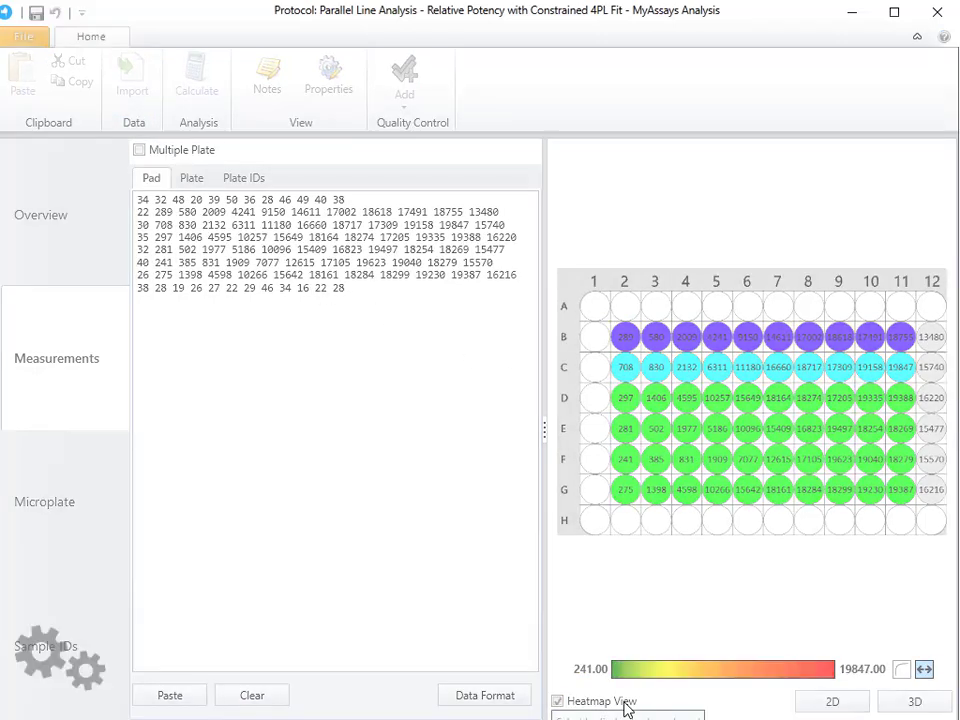
left_click(626, 707)
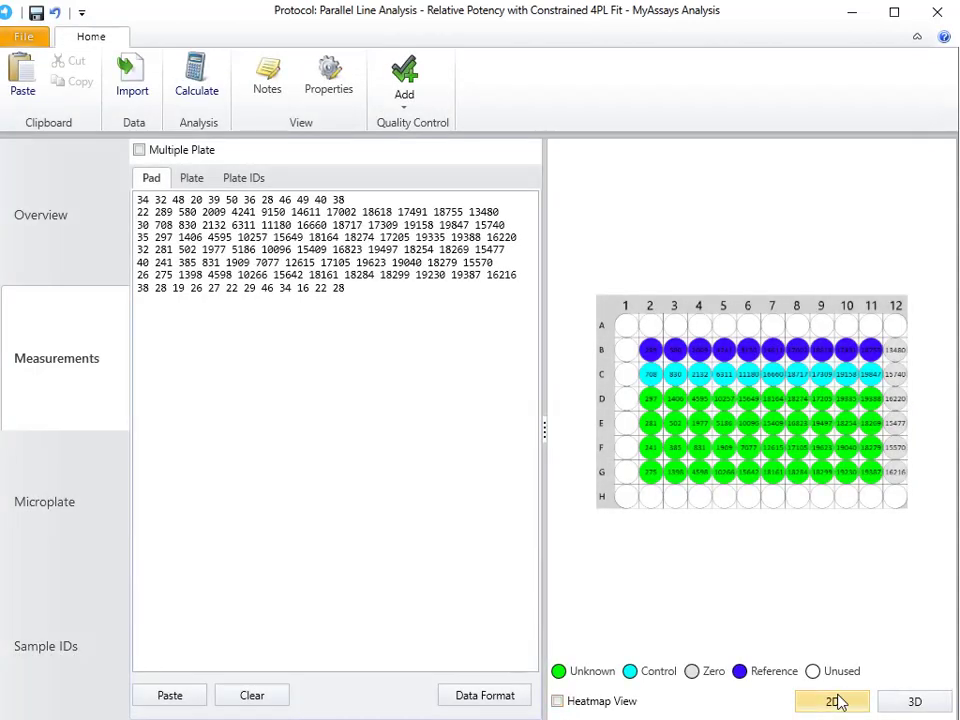
left_click(914, 706)
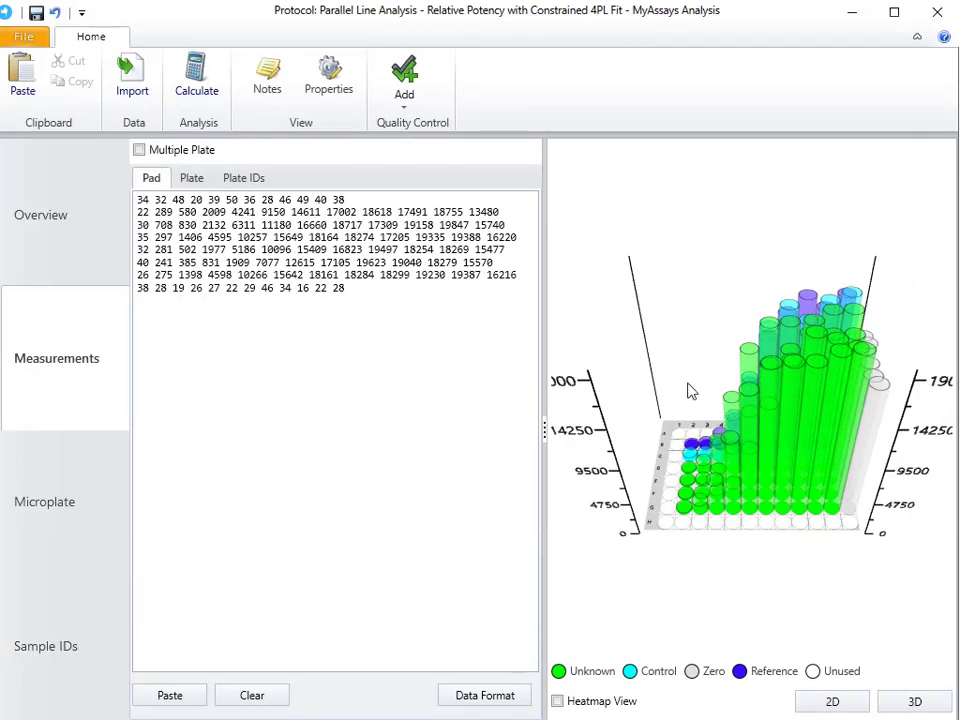
left_click_drag(681, 317, 880, 538)
left_click(831, 704)
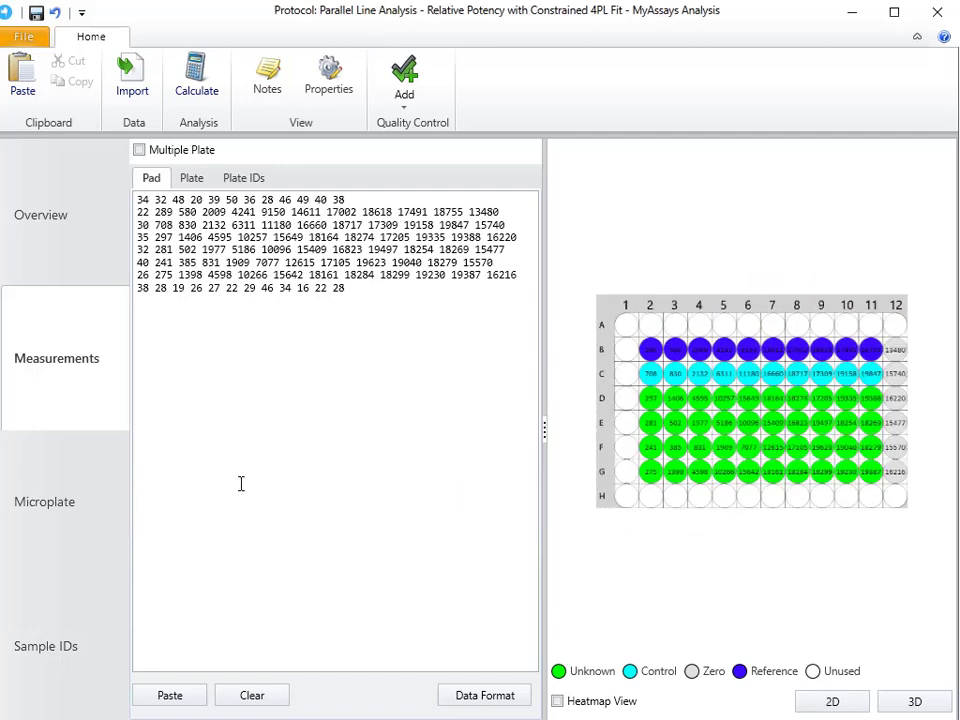
Inspect the microplate layout in the Layout Editor, close it without changes, and view the sample IDs.
left_click(78, 500)
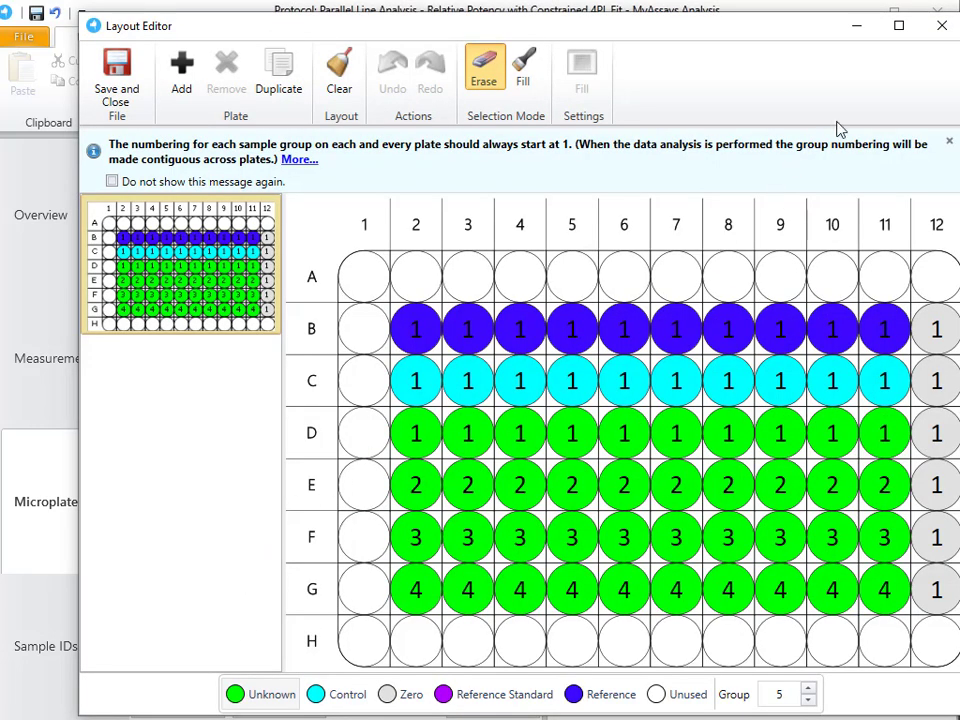
left_click(937, 38)
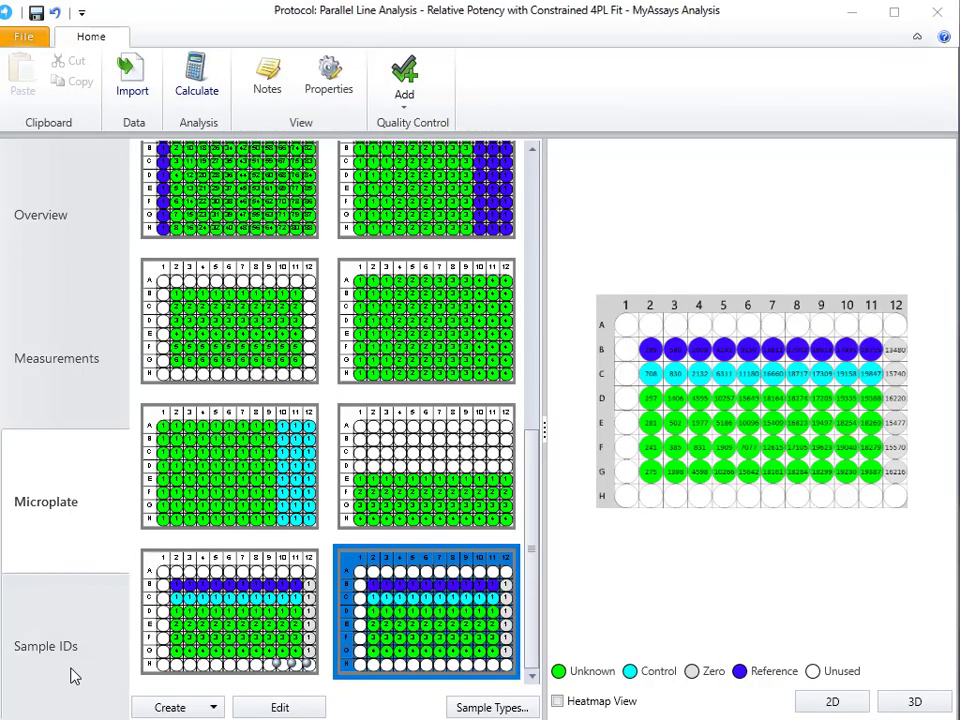
left_click(71, 675)
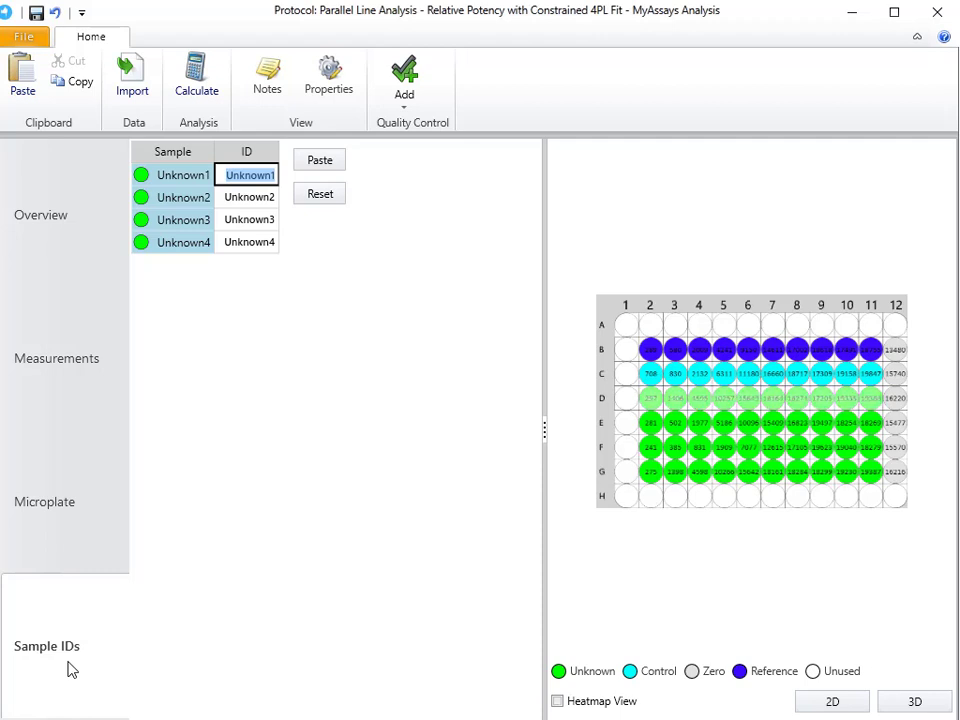
Review the unconstrained Dose-Response Curves transform in the assay properties, checking its Group dosing and the list of doses.
left_click(334, 92)
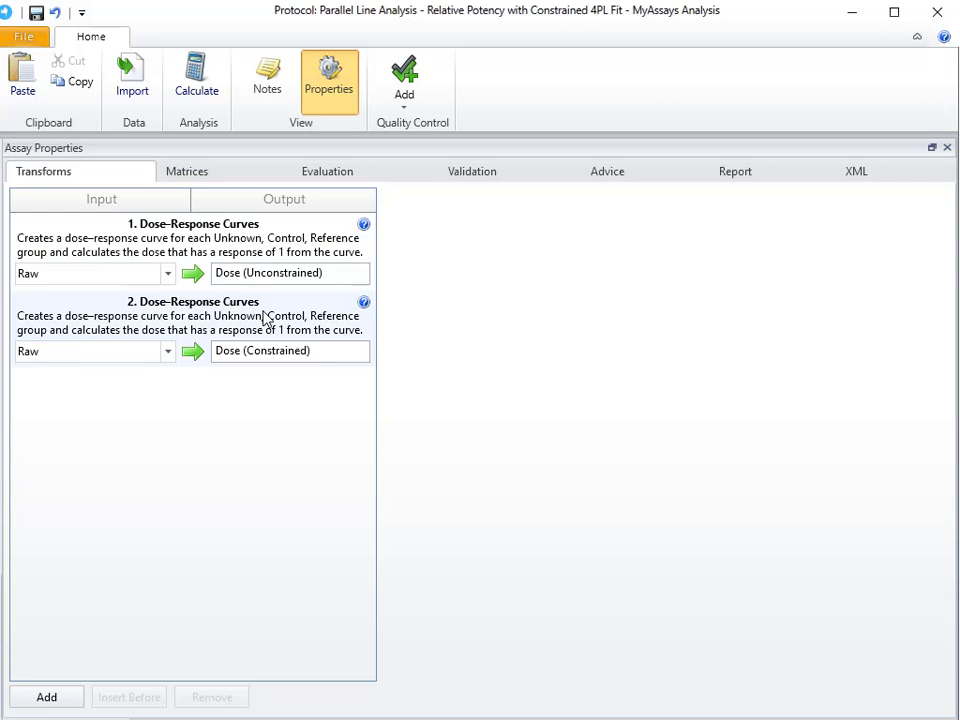
left_click(268, 256)
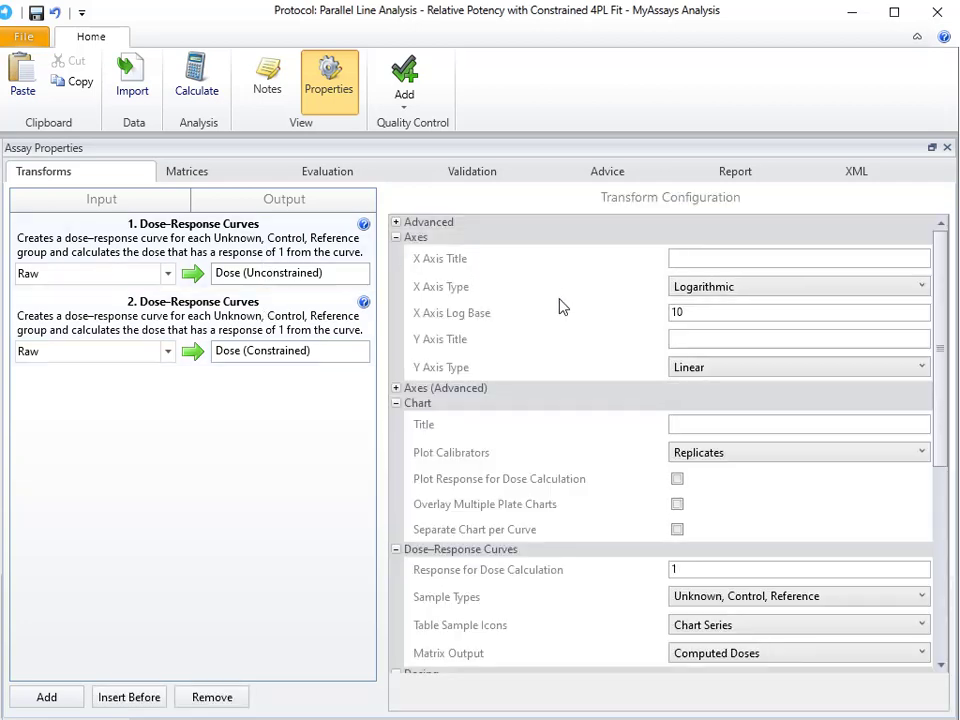
scroll(563, 329, "down", 3)
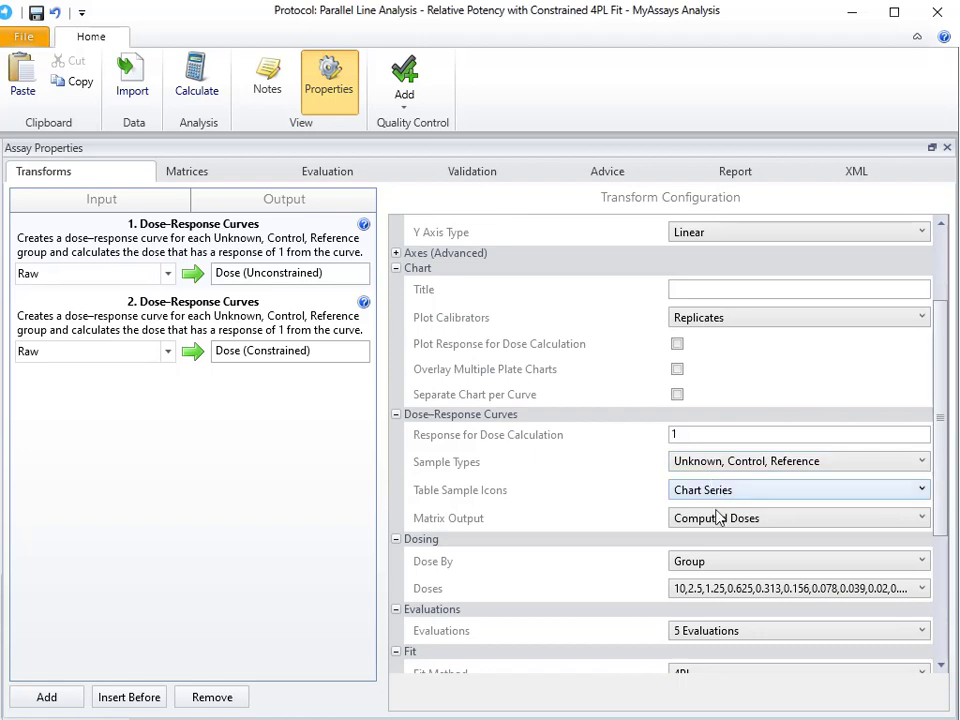
left_click(719, 563)
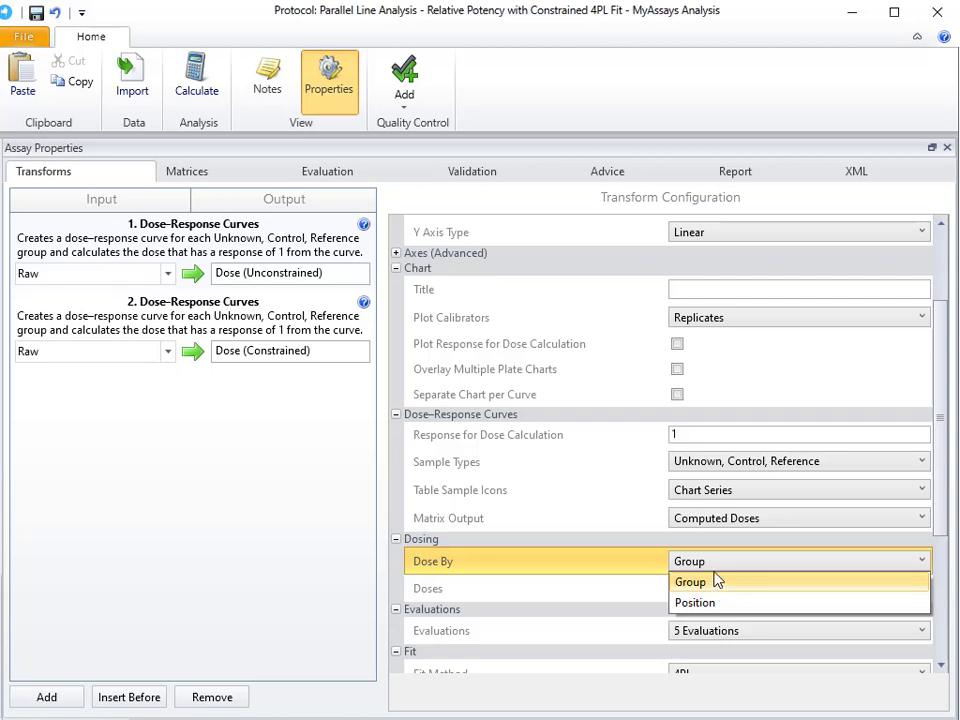
left_click(718, 581)
left_click(731, 590)
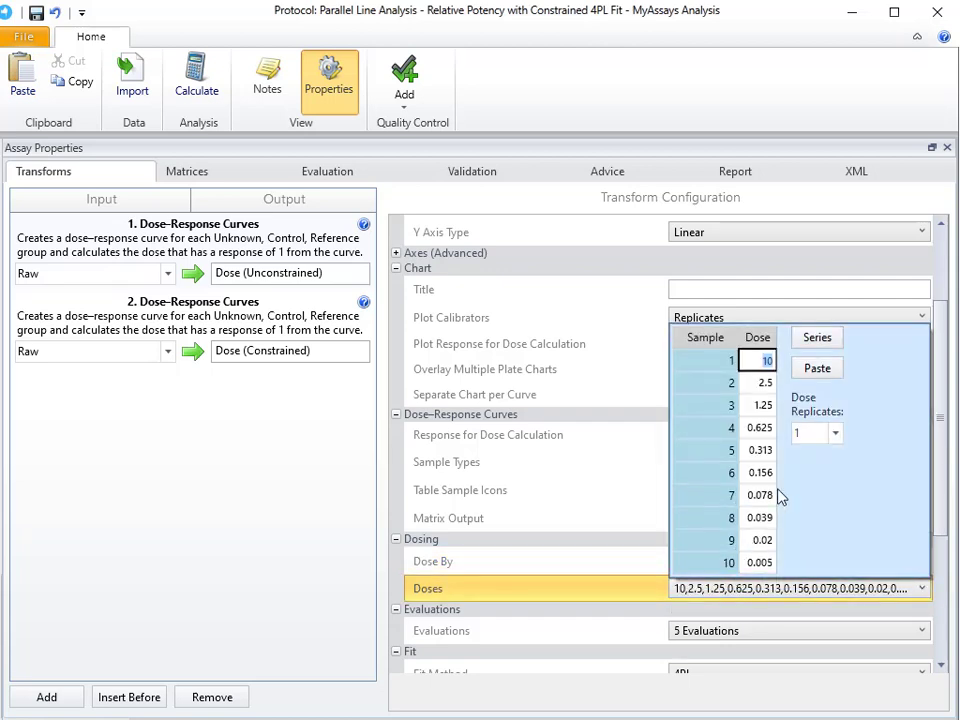
left_click(645, 598)
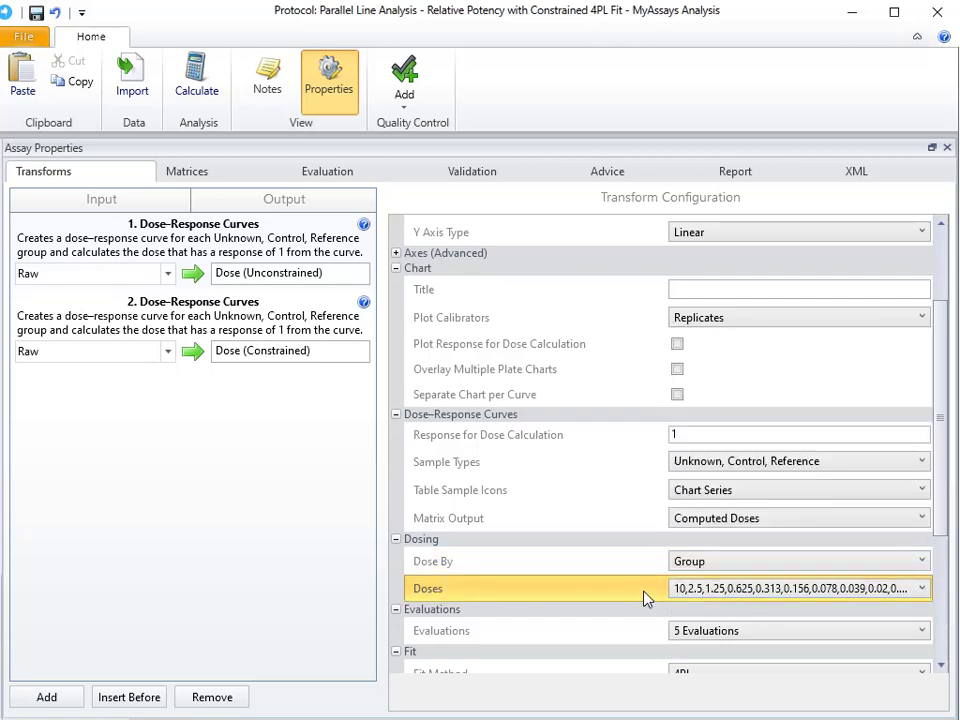
Switch Dose By to Position for the unconstrained transform, view the doses per well, and restore Group dosing.
left_click(714, 571)
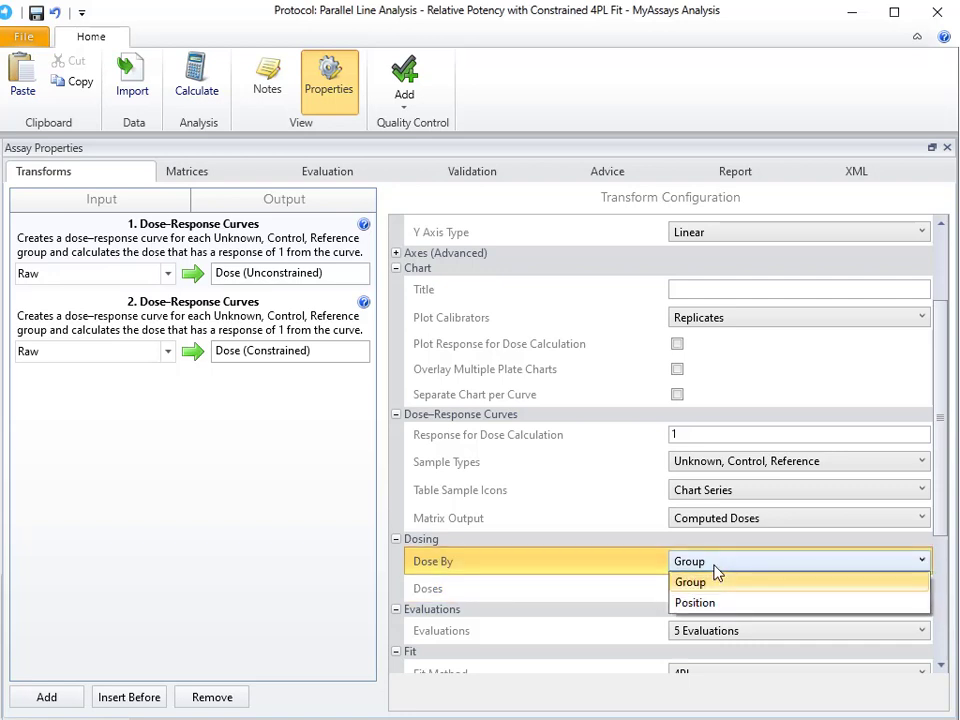
left_click(718, 609)
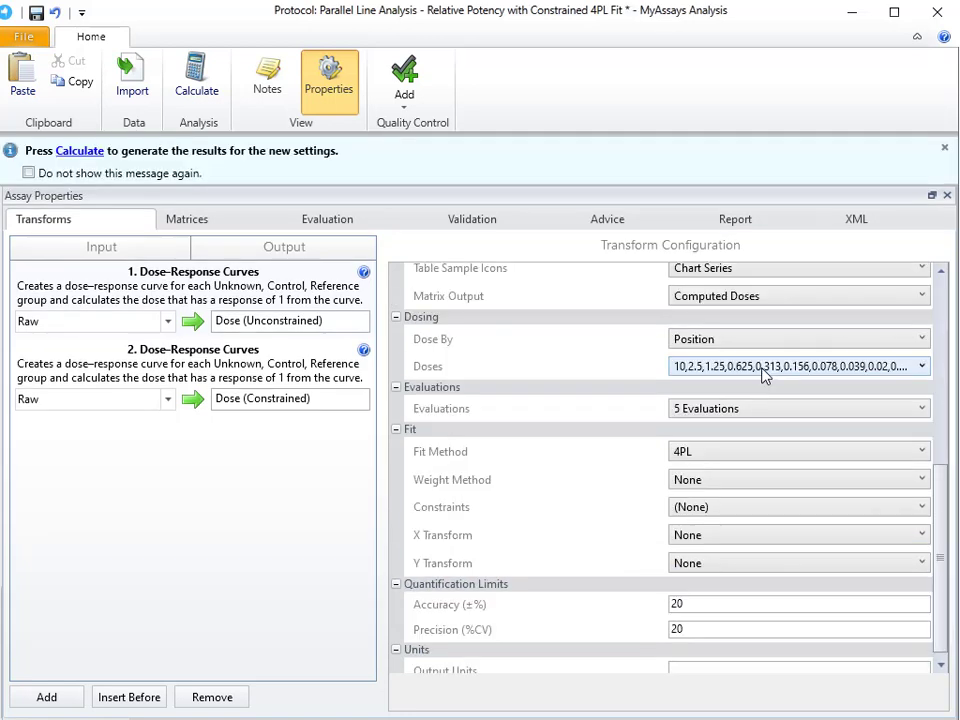
left_click(763, 368)
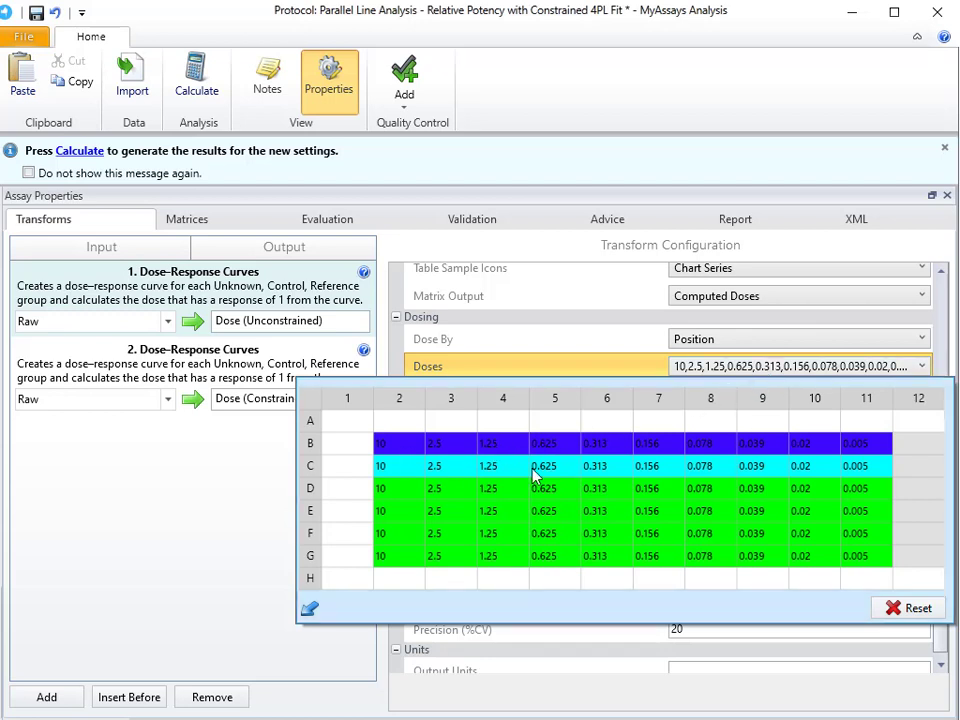
left_click(725, 348)
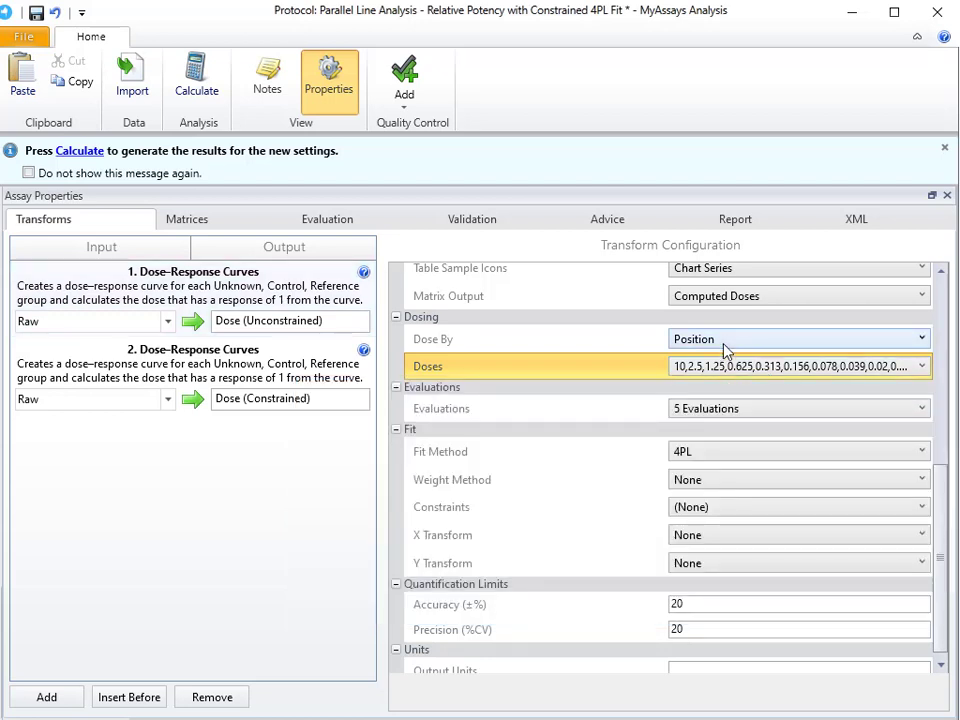
left_click(725, 348)
left_click(733, 360)
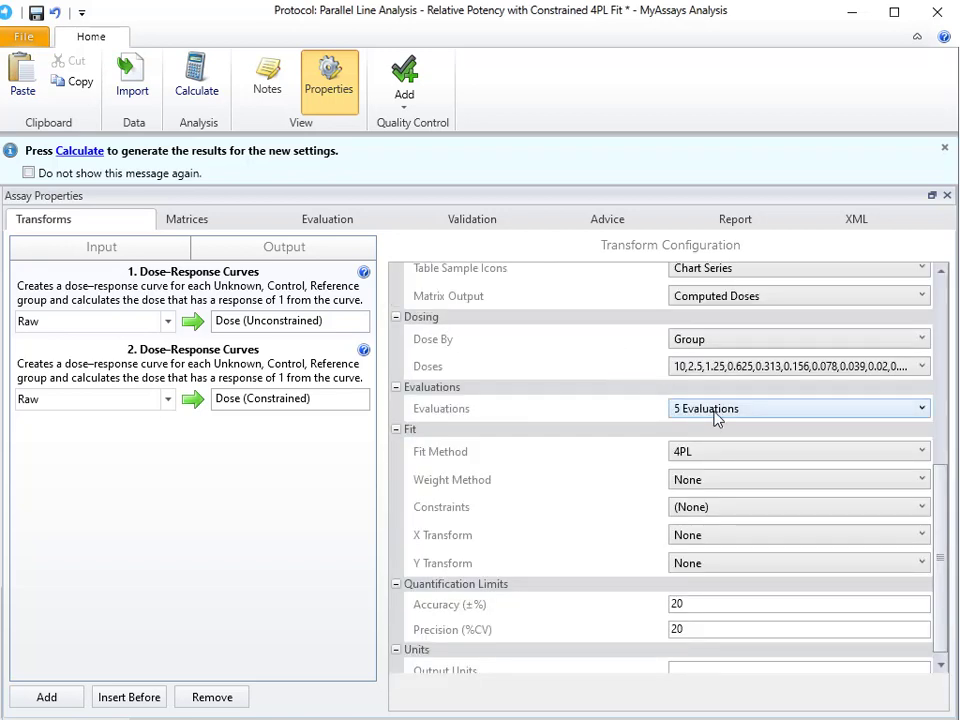
Review the unconstrained transform's evaluations, plus the fit constraints and evaluations of the constrained Dose-Response Curves transform.
left_click(716, 418)
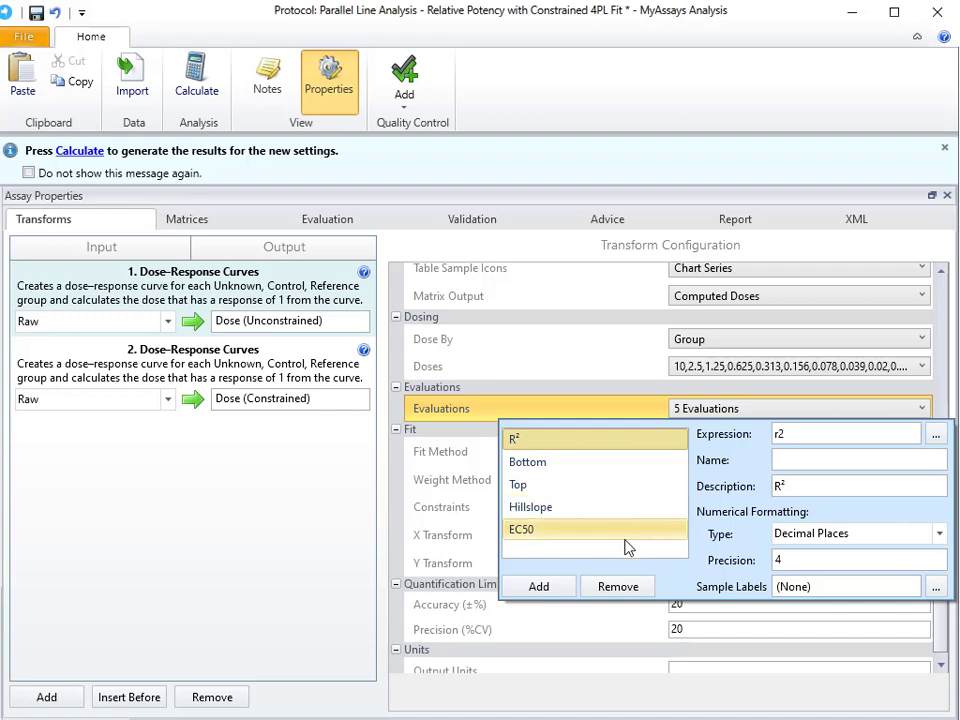
left_click(481, 414)
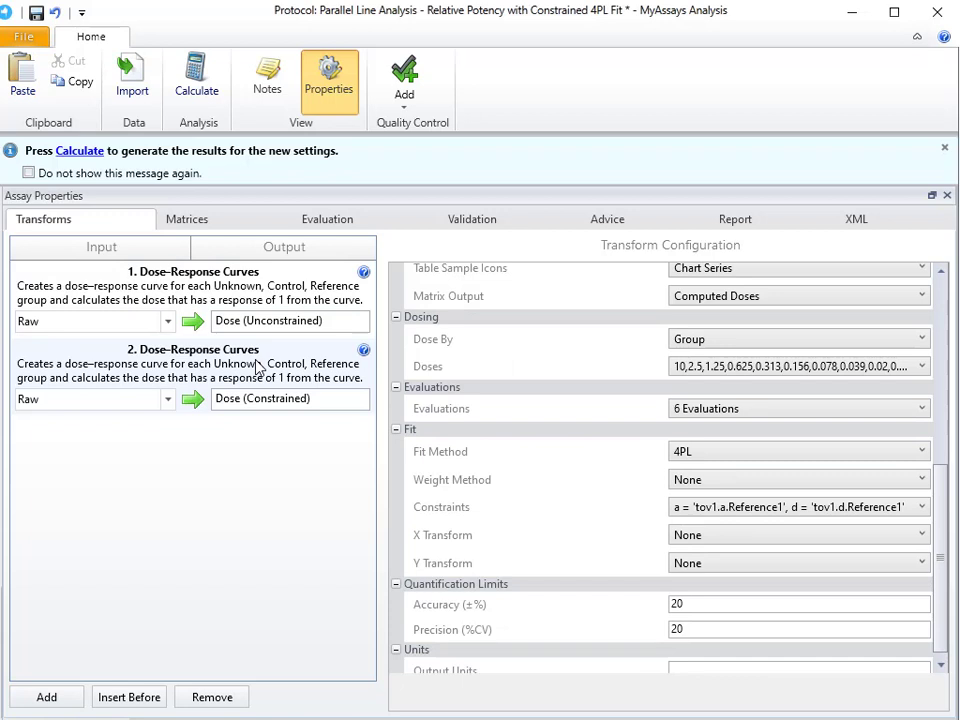
scroll(609, 317, "up", 5)
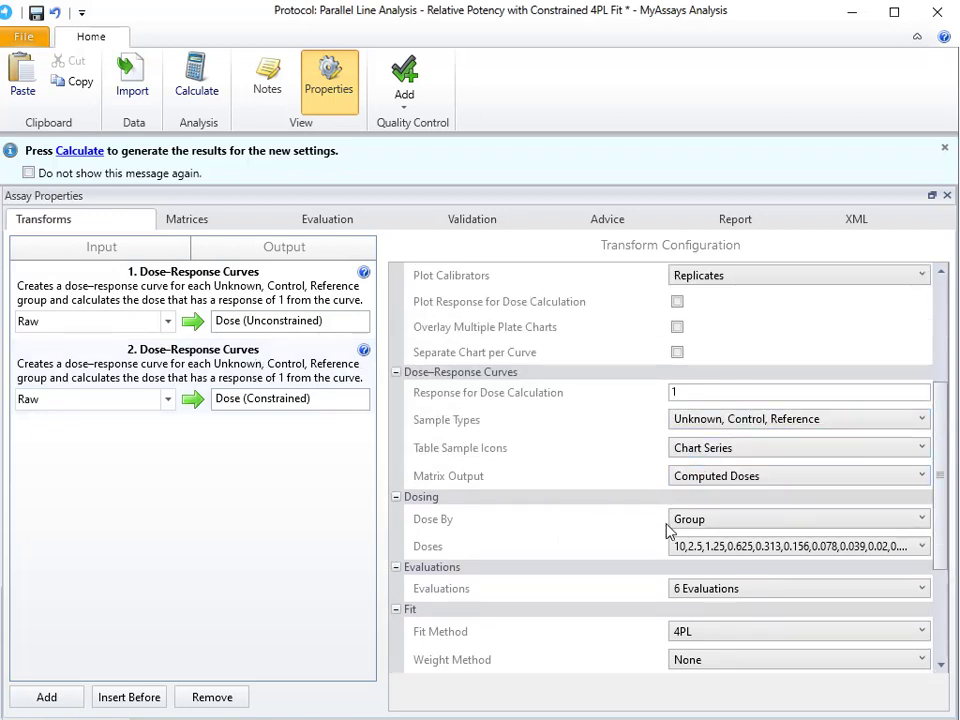
scroll(636, 529, "down", 3)
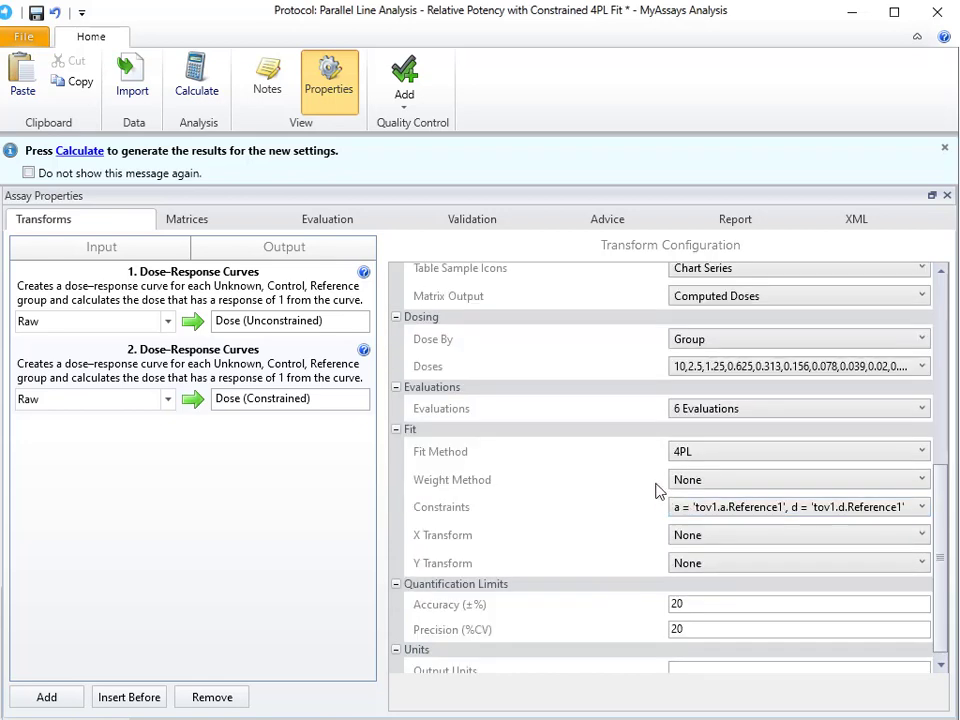
left_click(786, 513)
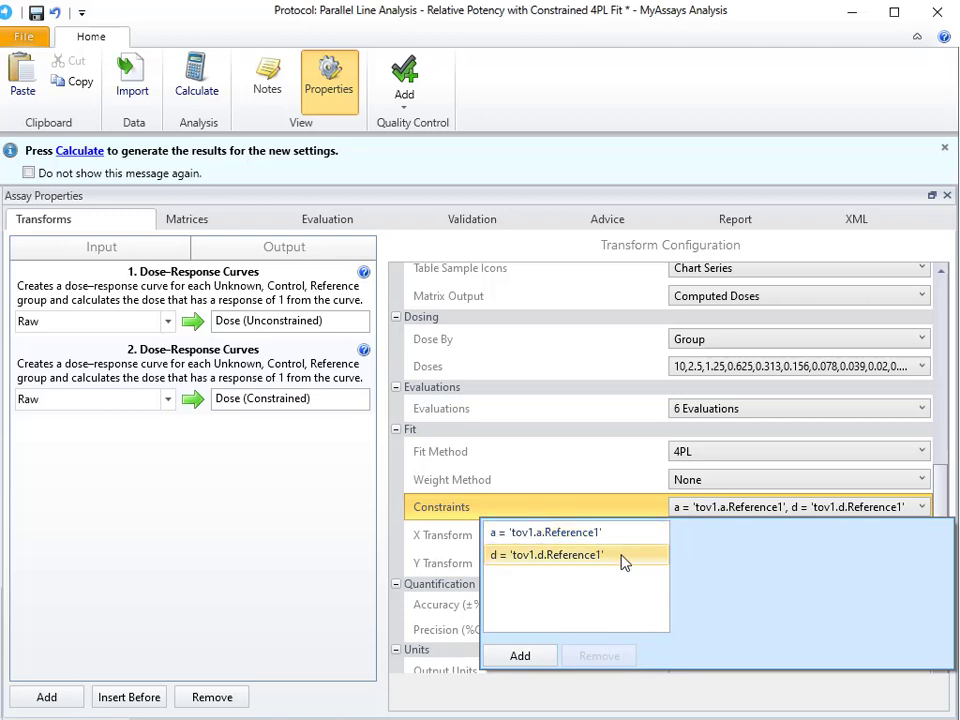
left_click(493, 512)
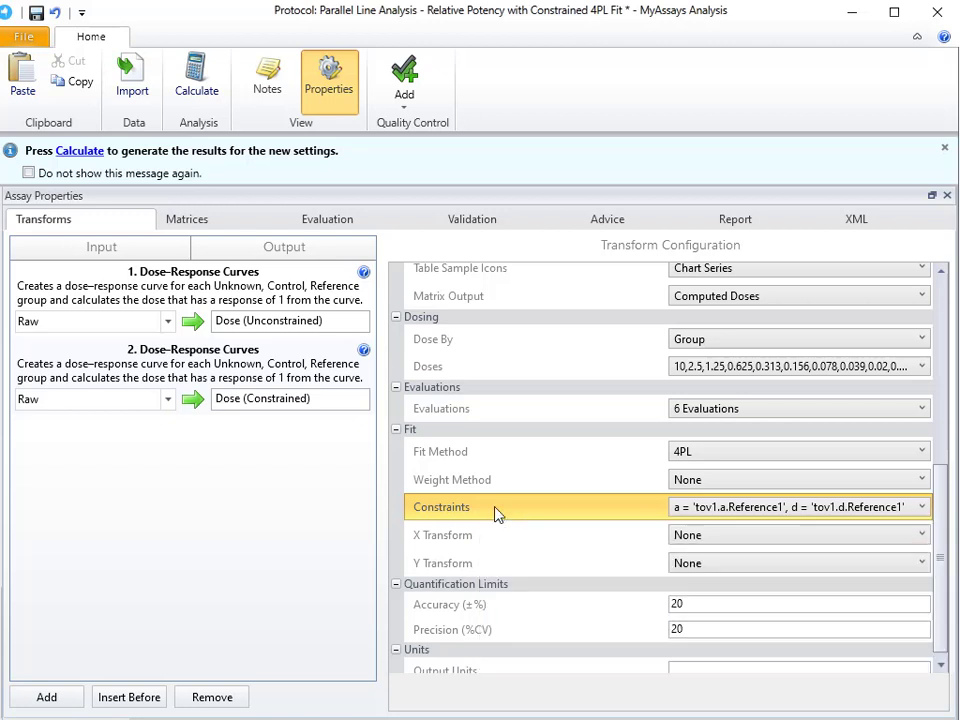
left_click(737, 419)
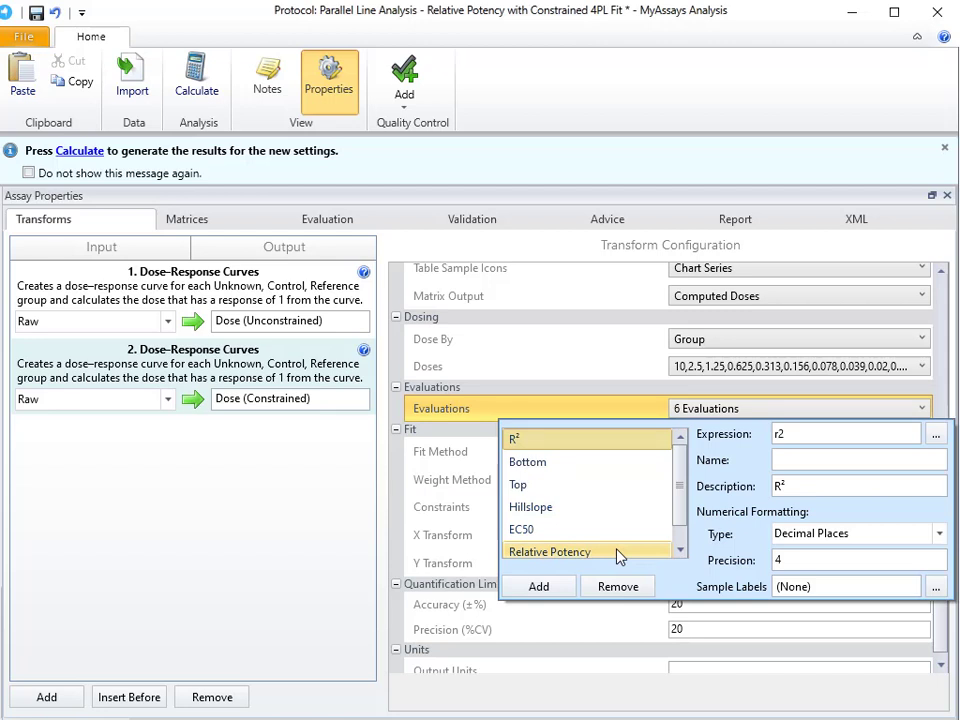
left_click(474, 419)
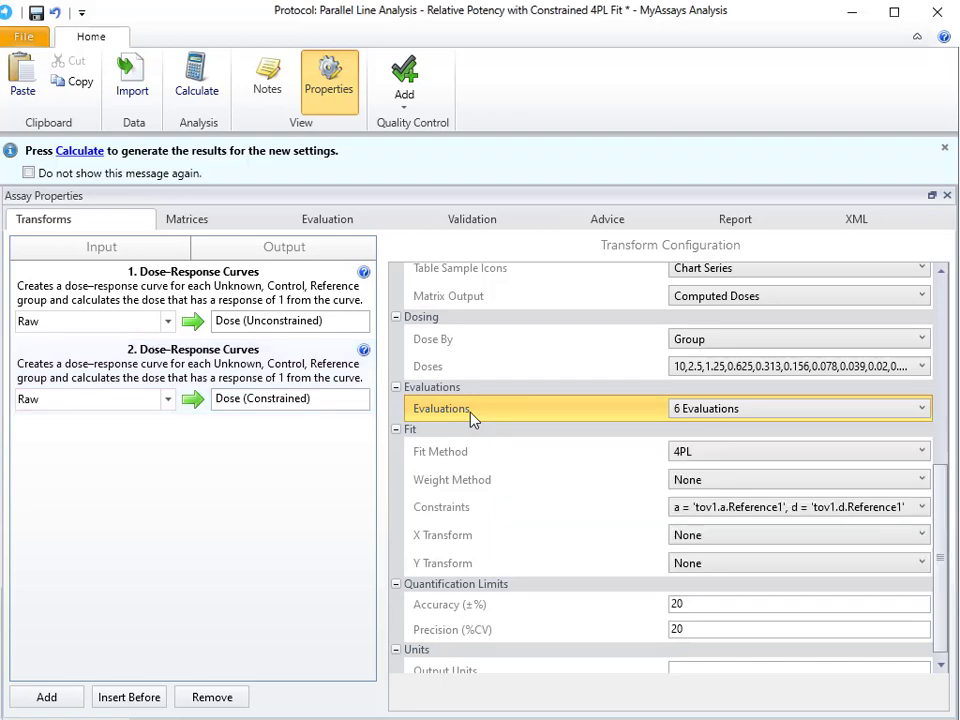
Calculate the results and view the constrained report's dose-response chart and relative potency table.
left_click(64, 156)
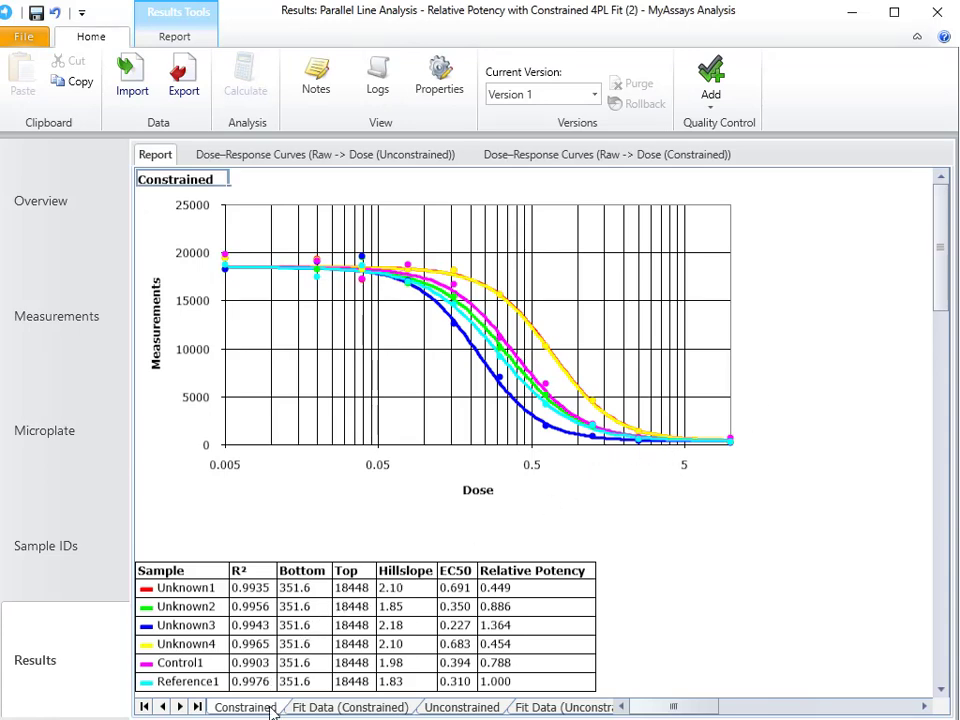
scroll(380, 420, "down", 2)
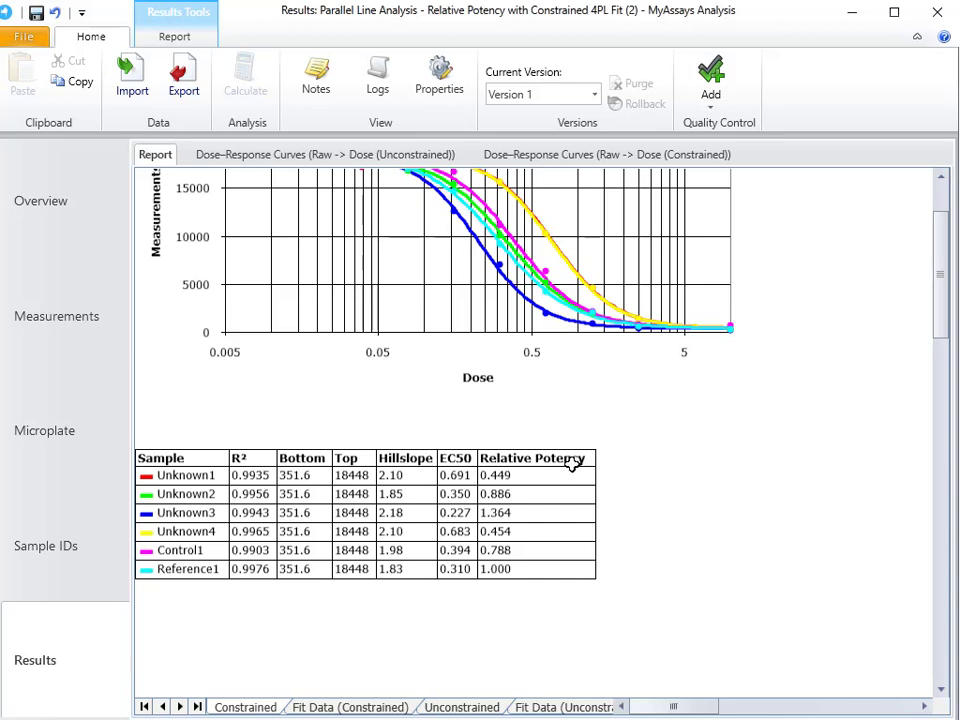
Examine the constrained fit data tables for all samples, down to the reference.
left_click(369, 707)
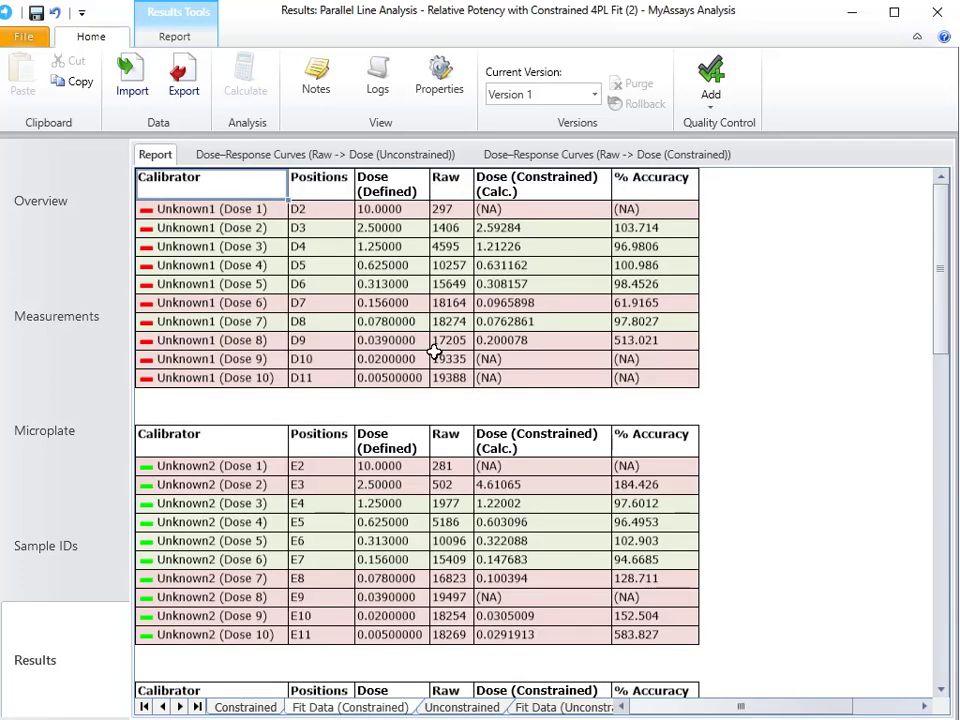
scroll(446, 372, "down", 4)
scroll(446, 372, "down", 10)
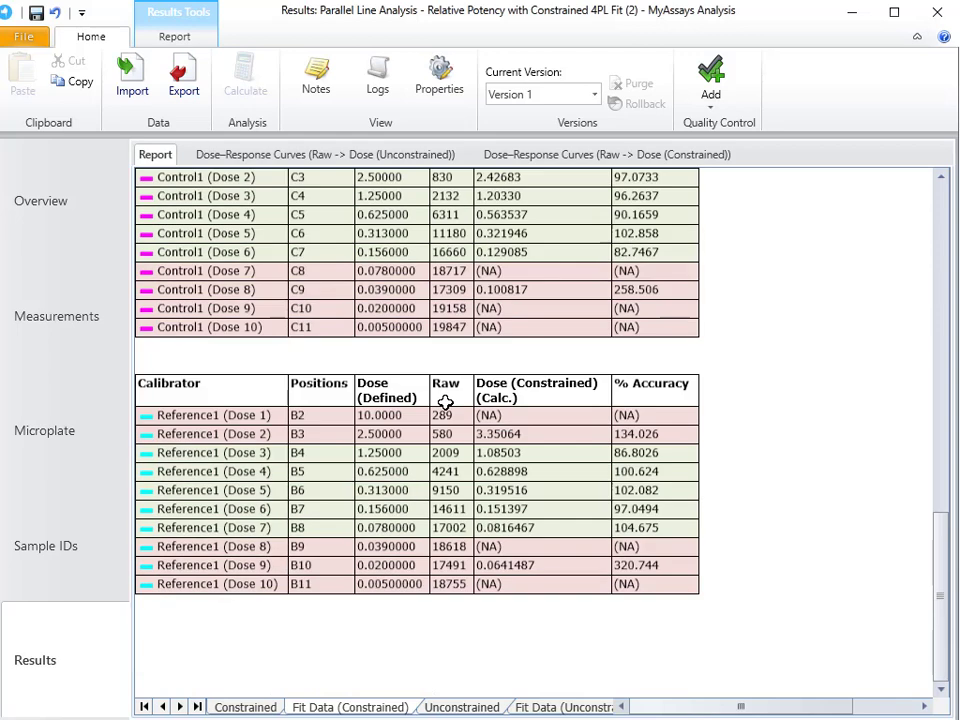
Examine the unconstrained report's dose-response chart, its evaluation table and the unconstrained fit data.
left_click(455, 707)
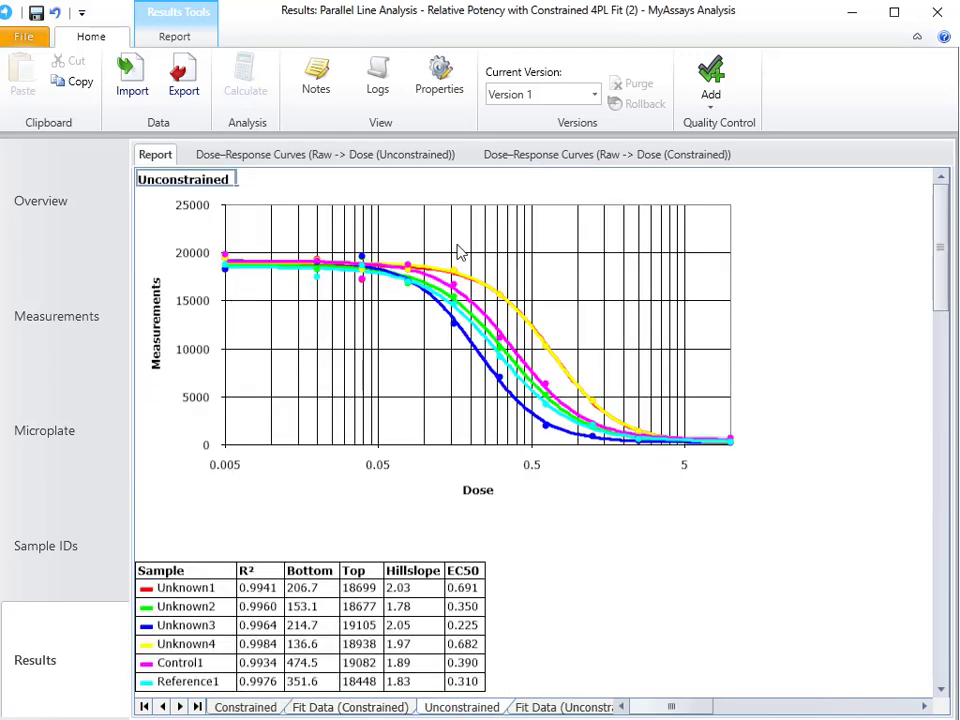
scroll(397, 378, "down", 3)
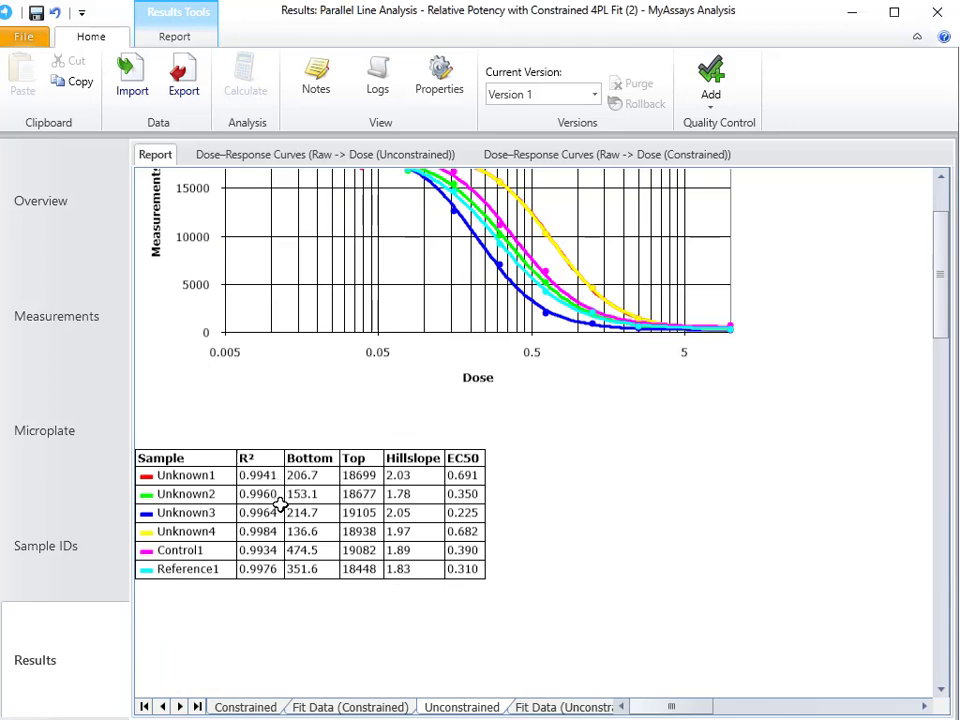
left_click(548, 707)
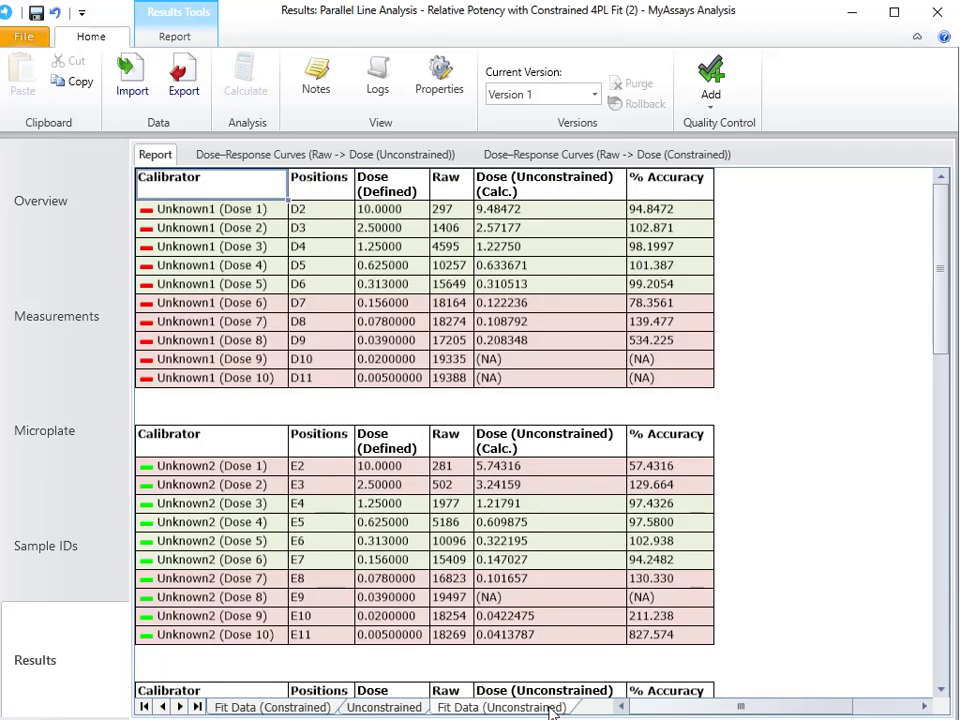
scroll(460, 328, "down", 6)
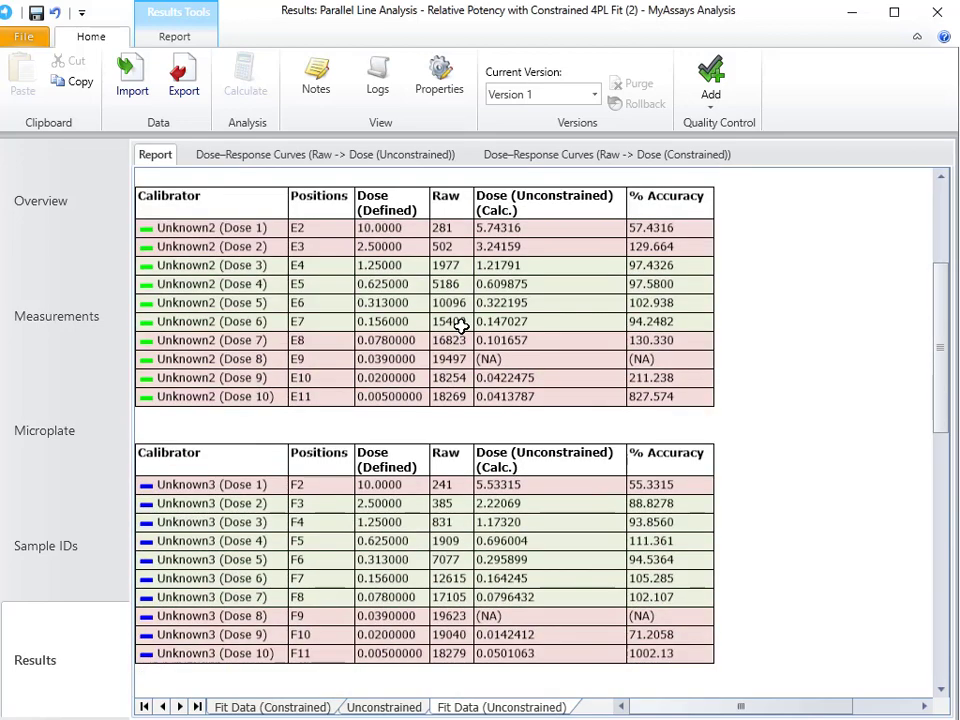
scroll(460, 328, "up", 6)
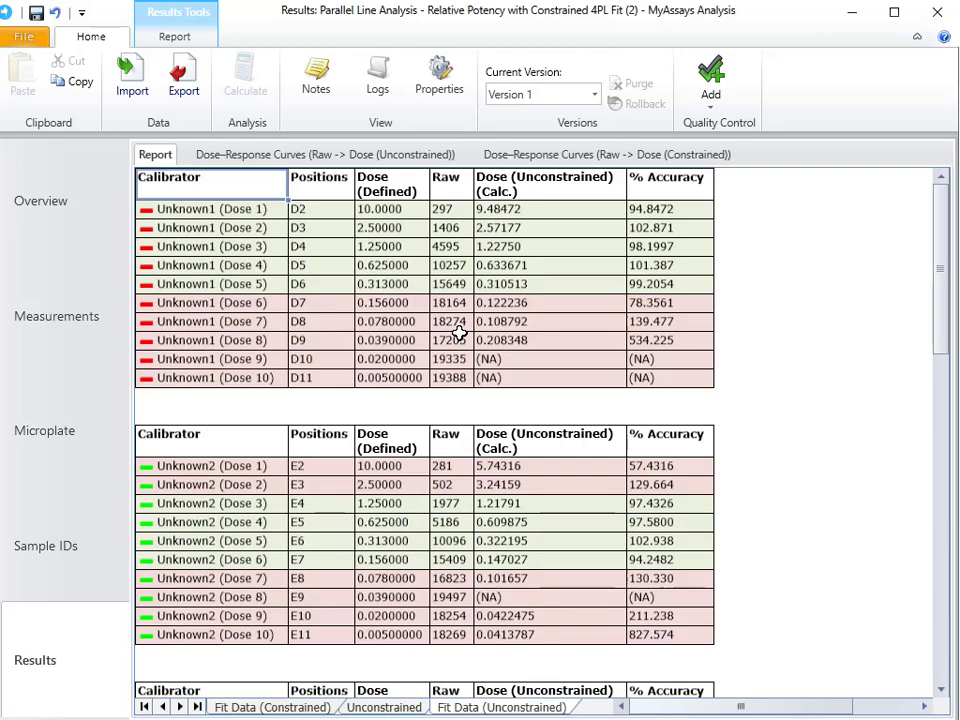